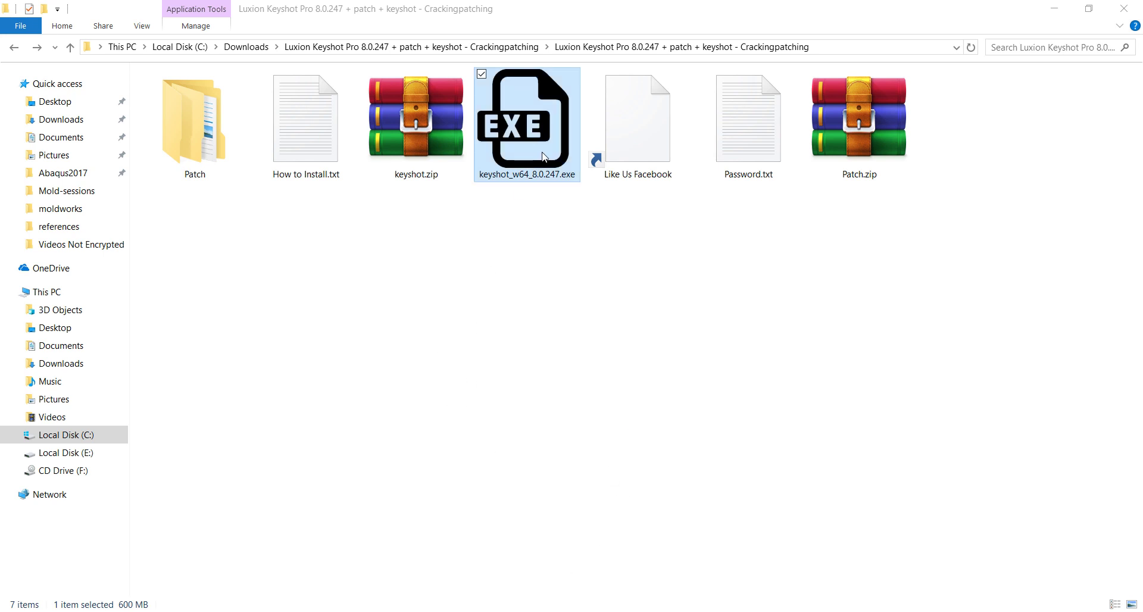
- Switch Wi-Fi off from the taskbar network panel and start keyshot_w64_8.0.247.exe
left_click(548, 260)
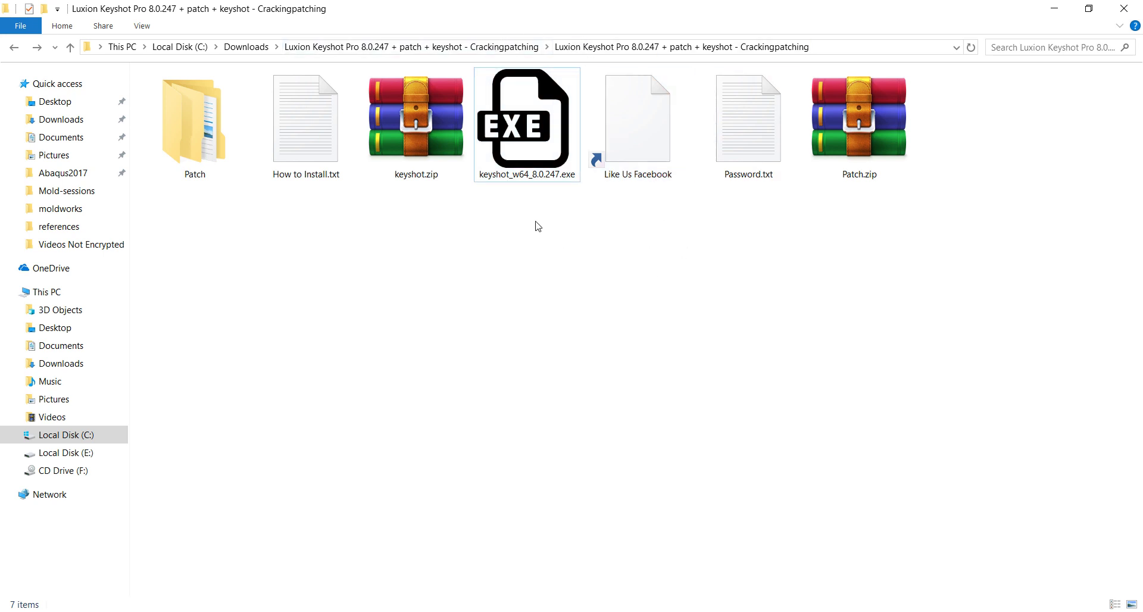
double_click(534, 166)
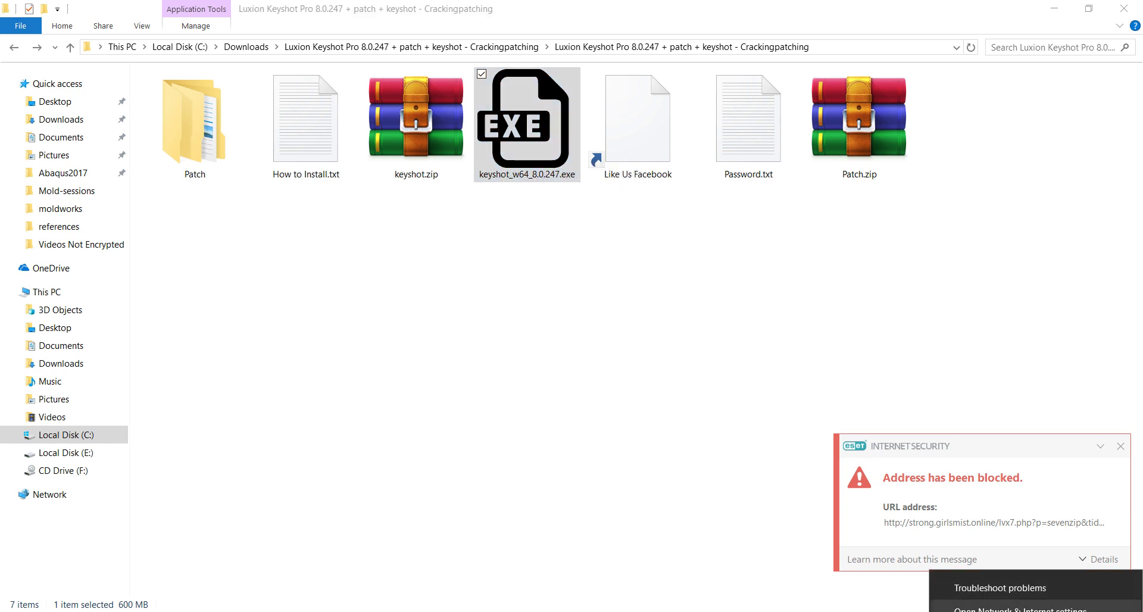
left_click(1030, 611)
left_click(918, 585)
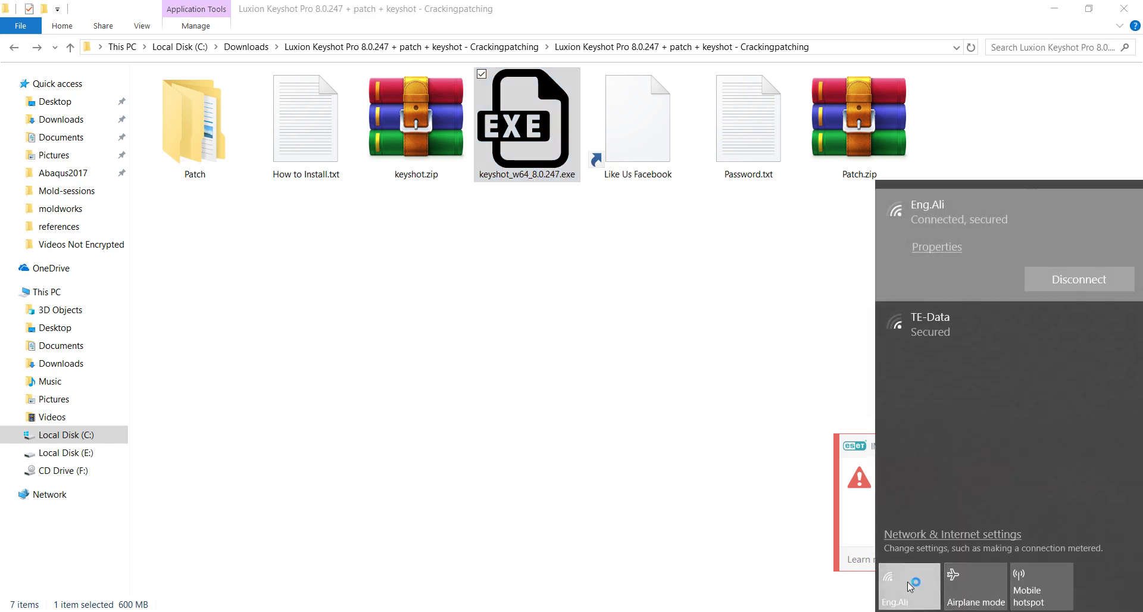
left_click(523, 325)
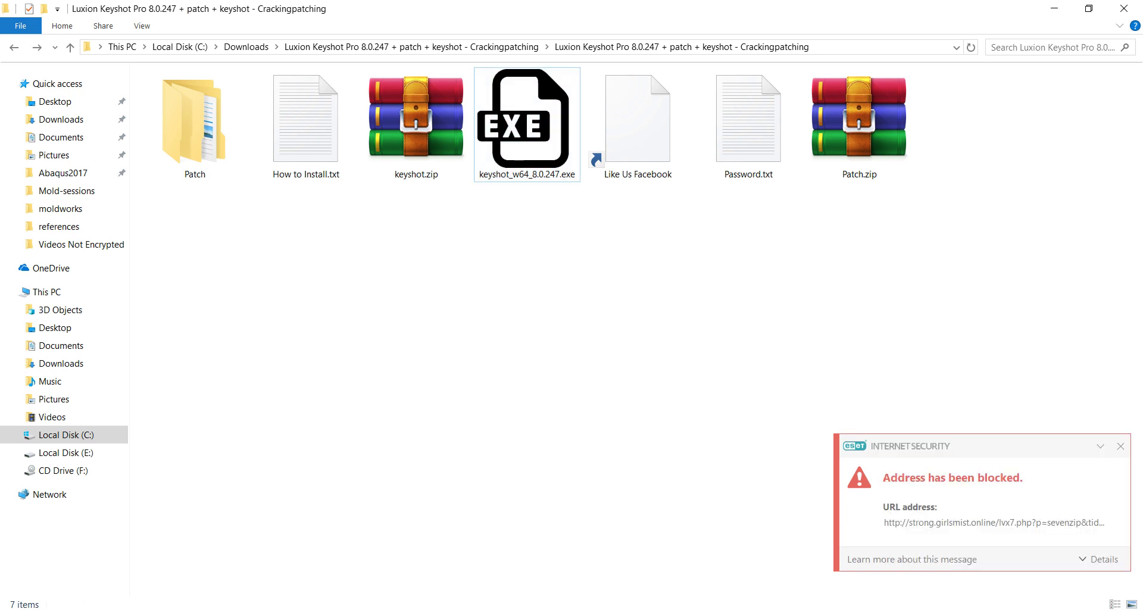
double_click(527, 122)
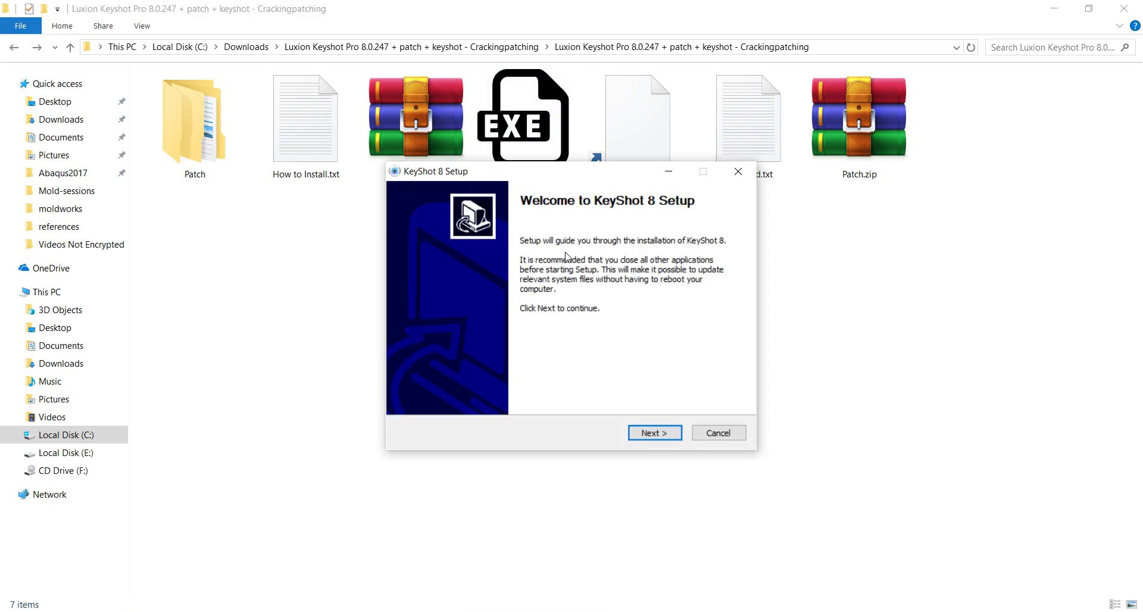
- Accept the license and install KeyShot 8 for anyone using this computer in default locations
left_click(655, 433)
left_click(657, 439)
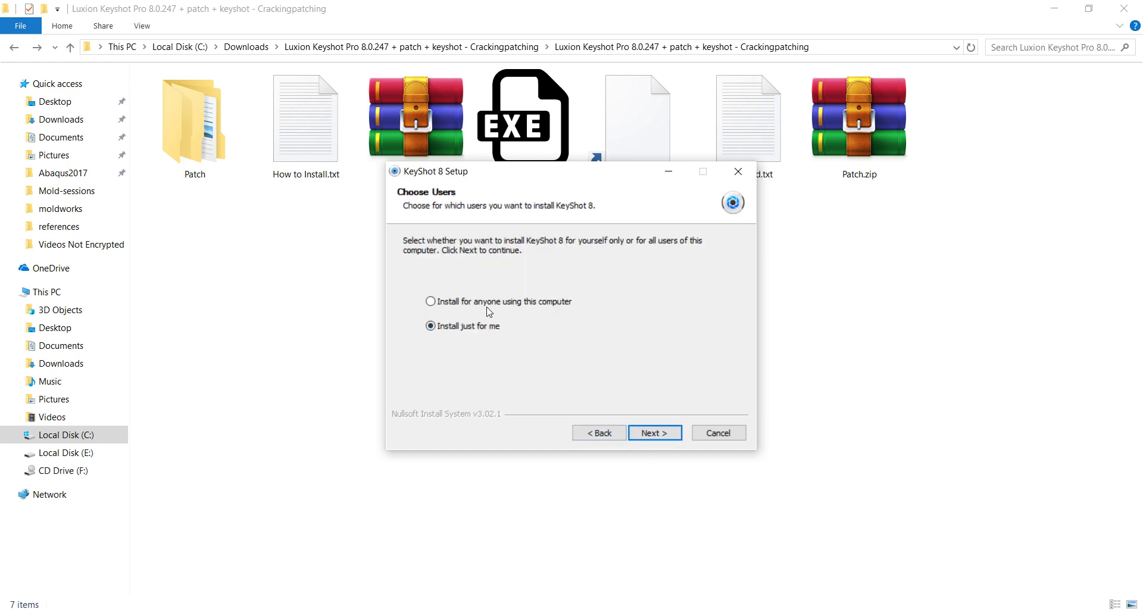
left_click(535, 307)
left_click(655, 434)
left_click(659, 434)
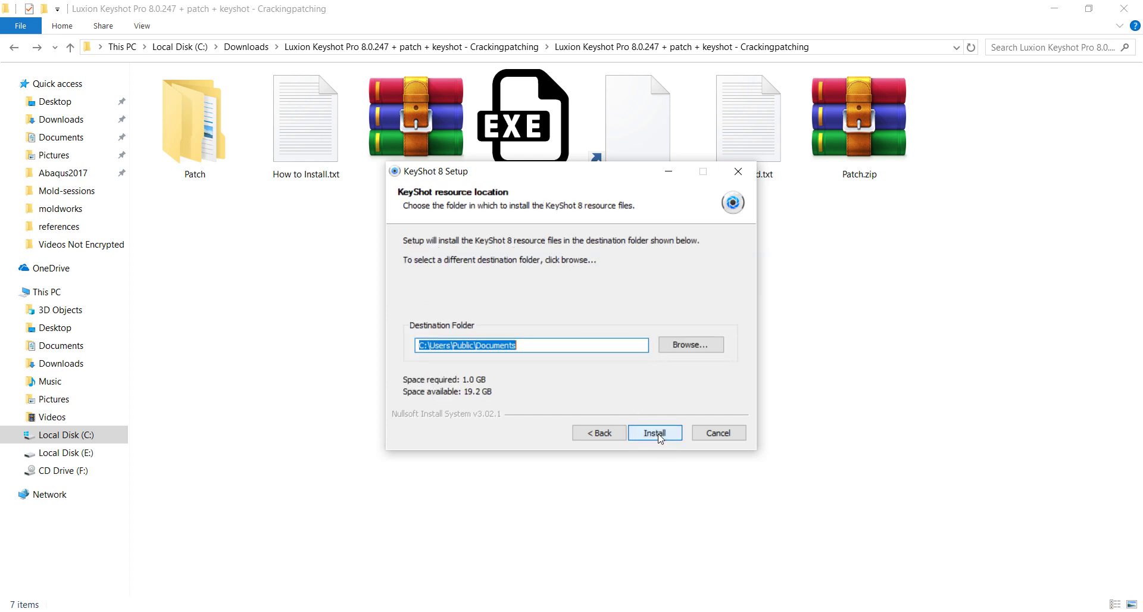
left_click(657, 434)
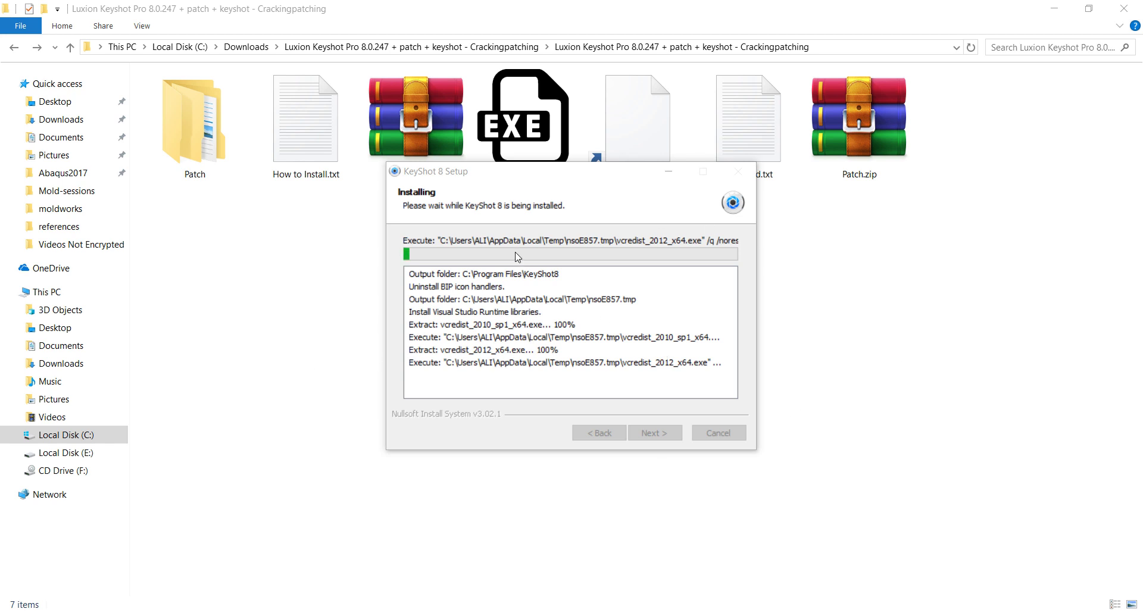
- Finish the installation with Run KeyShot 8 left unchecked
left_click_drag(586, 175, 551, 245)
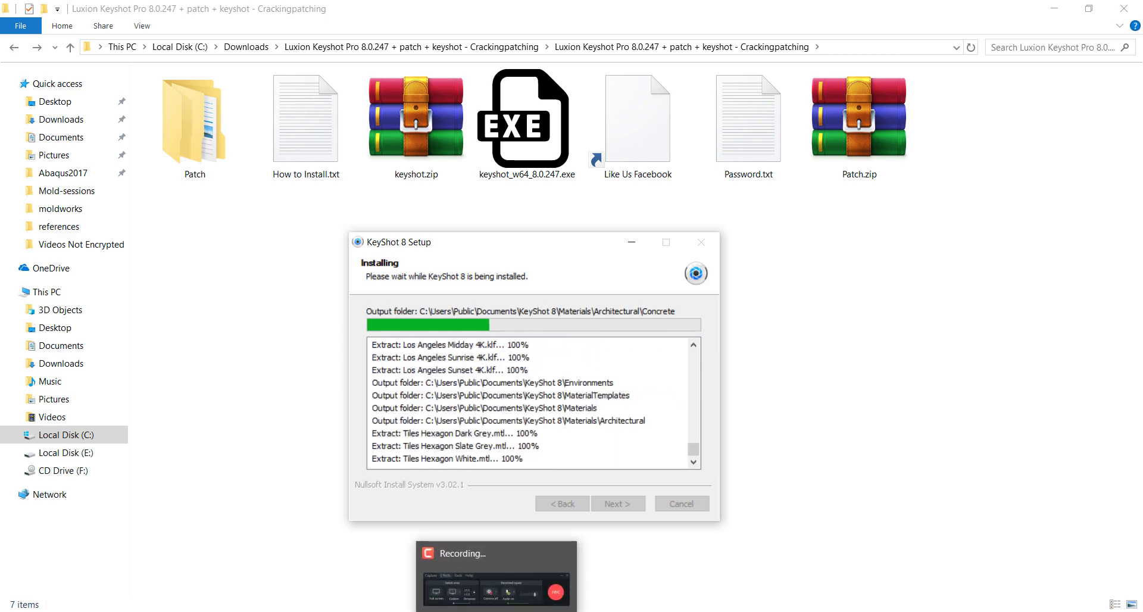
left_click(472, 569)
left_click(1094, 566)
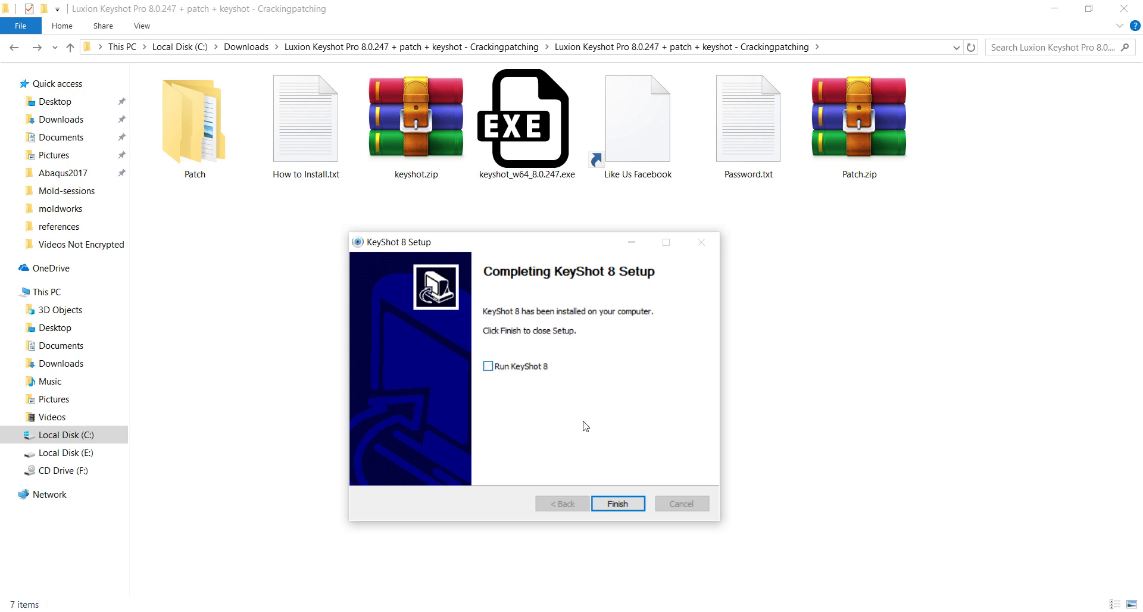
left_click(618, 503)
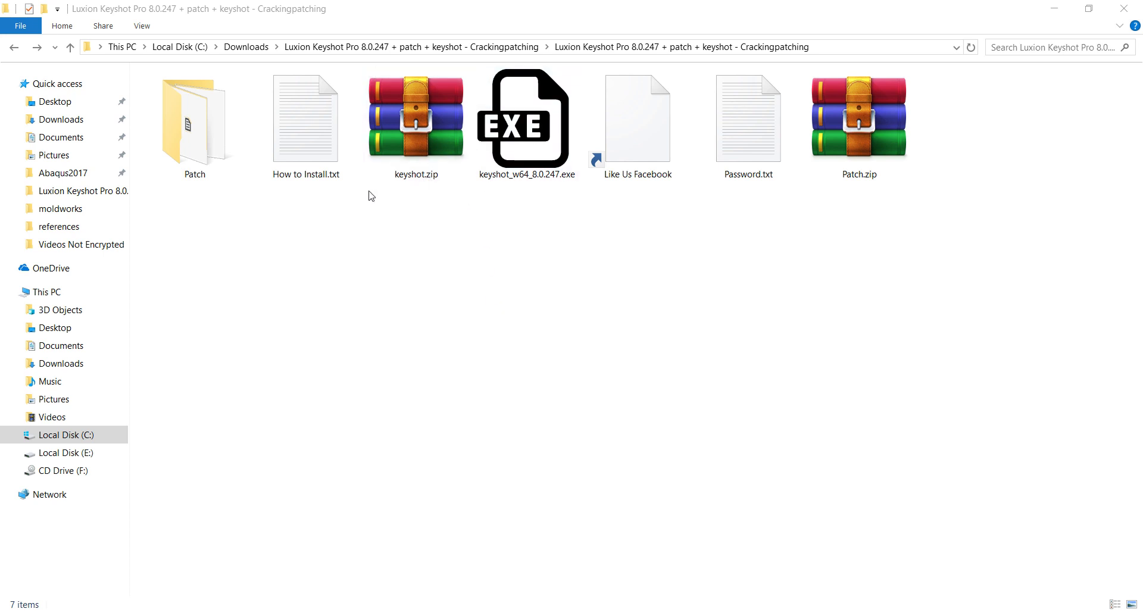
- Extract keyshot.zip here using the archive password and open the new keyshot folder
left_click(537, 352)
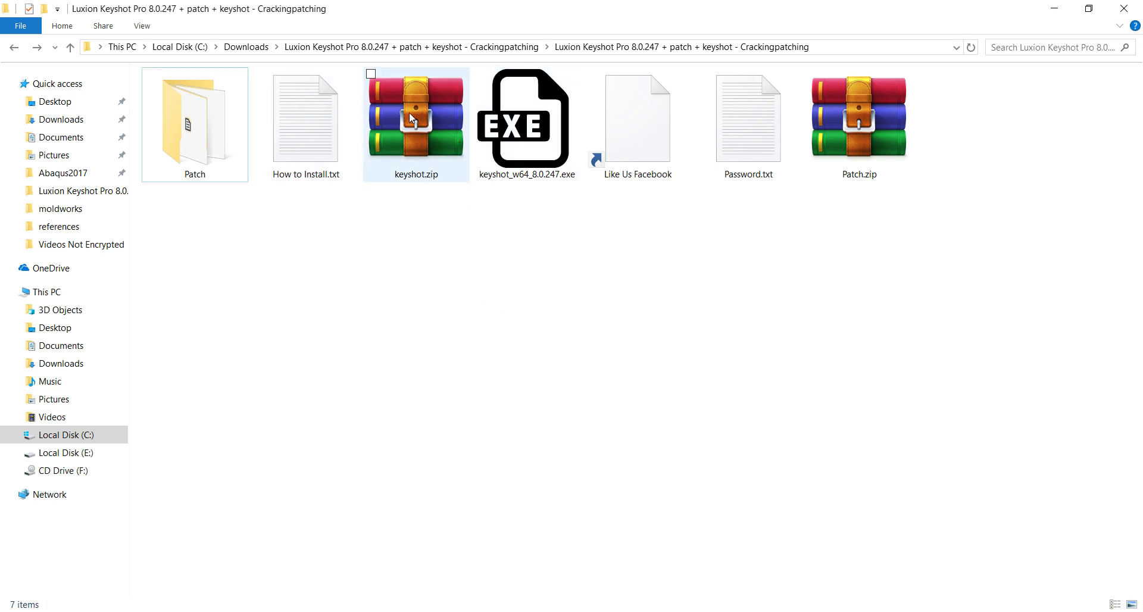
right_click(415, 143)
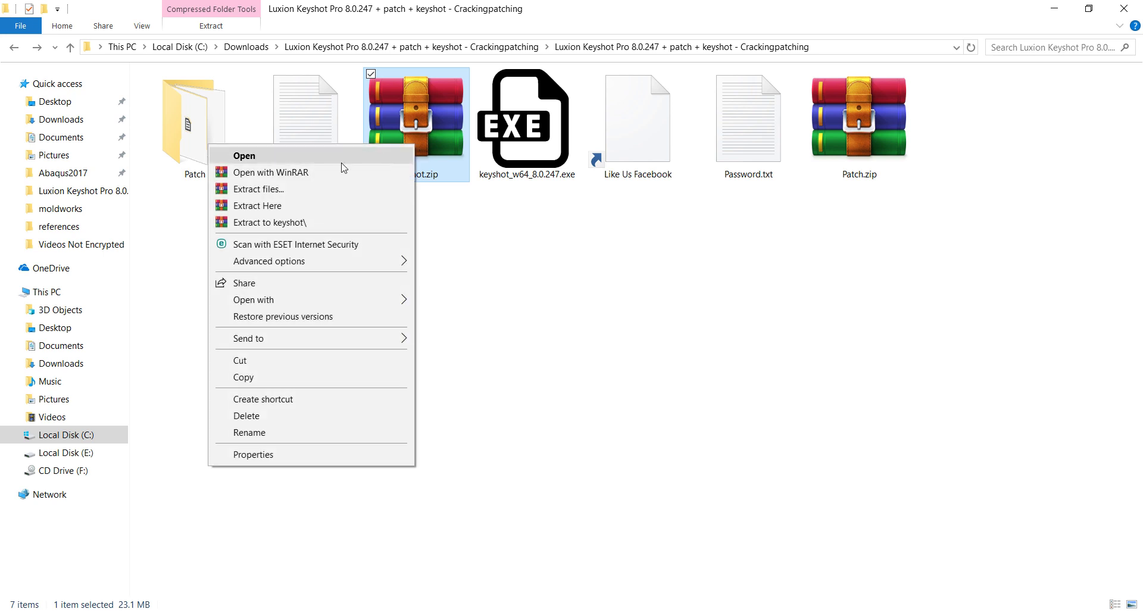
left_click(330, 206)
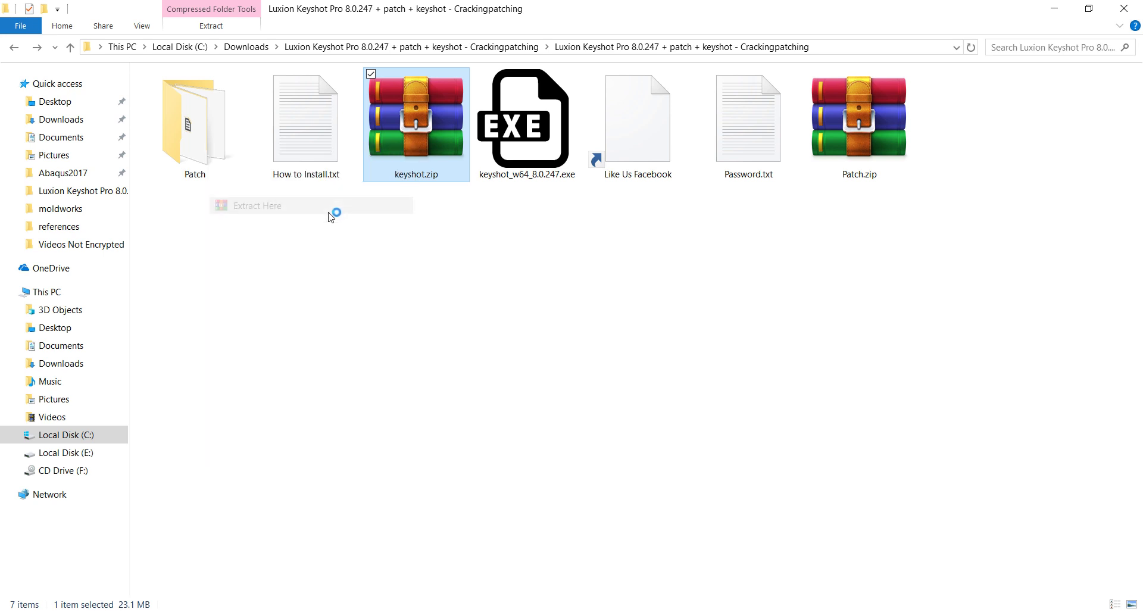
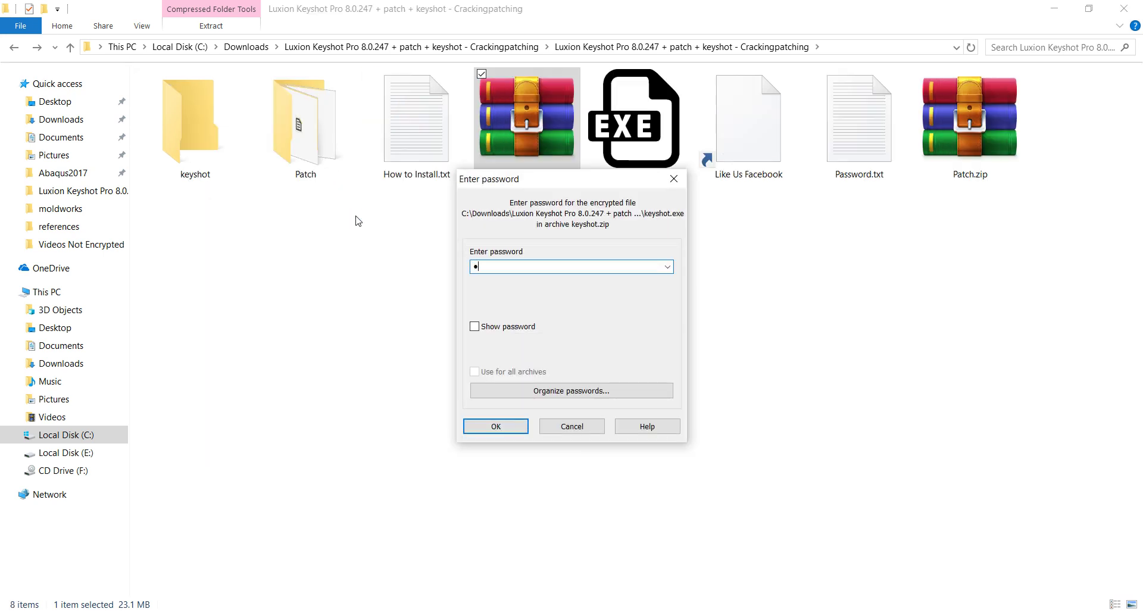
key("Return")
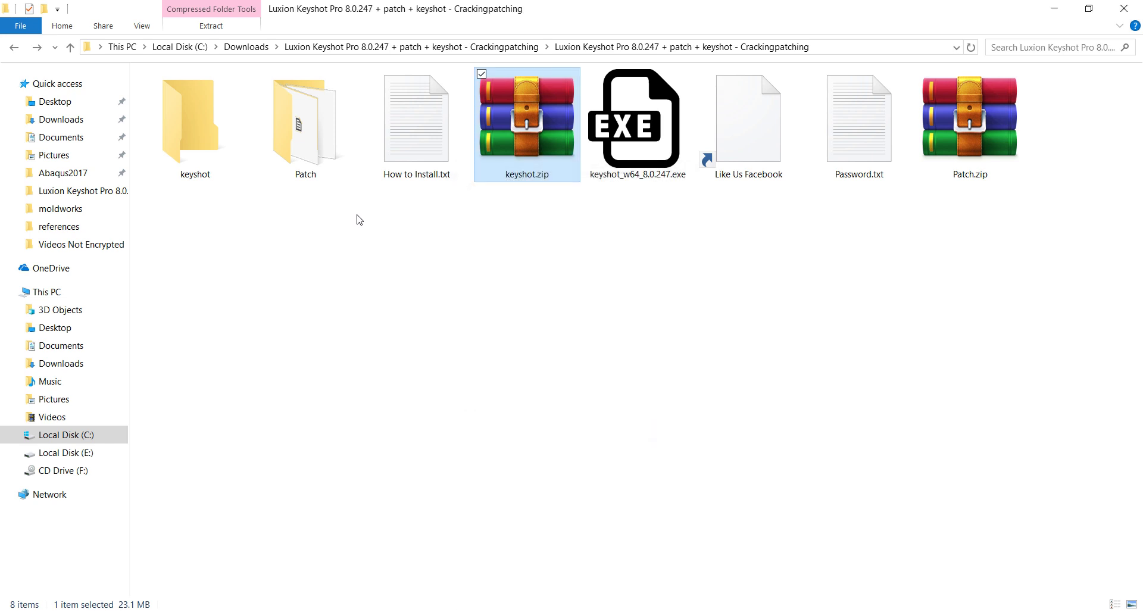
double_click(199, 154)
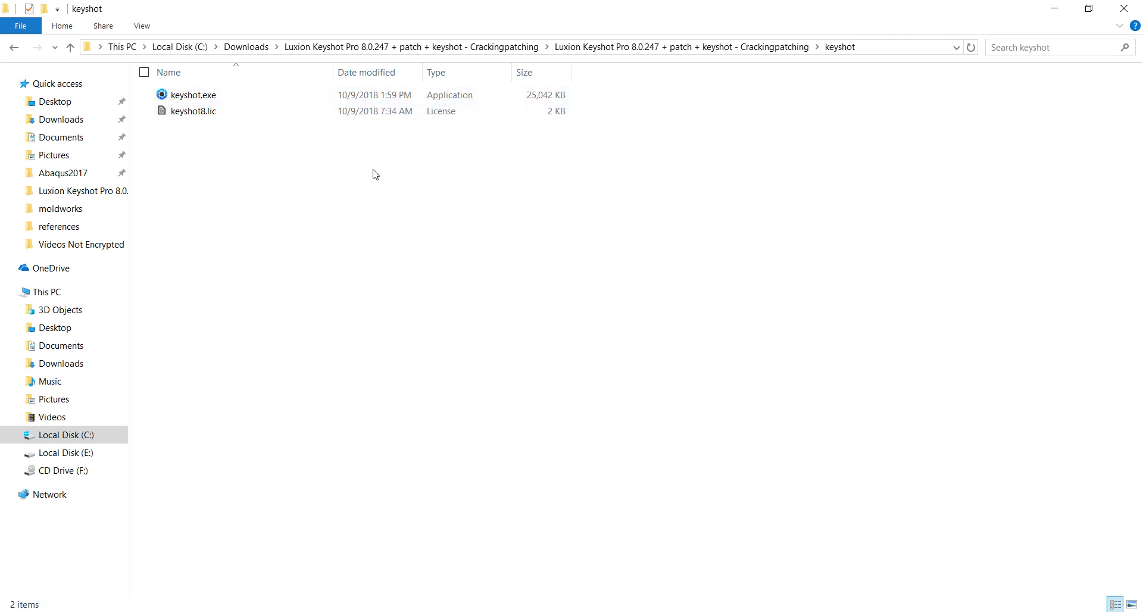
- Copy keyshot.exe and keyshot8.lic, then go to C:\Program Files\KeyShot8\bin
left_click_drag(267, 166, 216, 97)
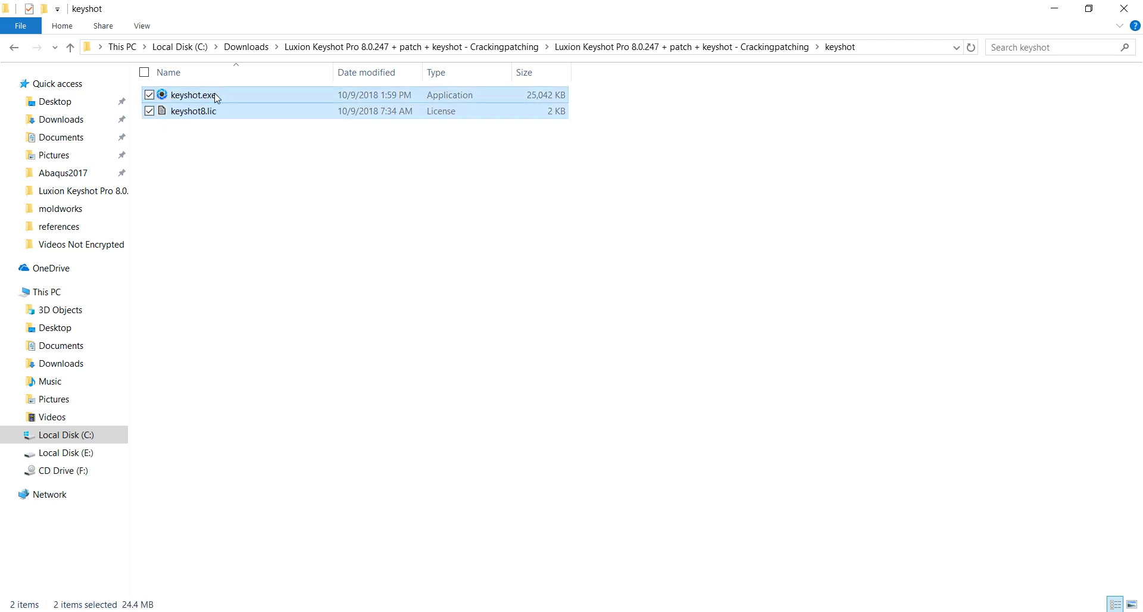
right_click(216, 97)
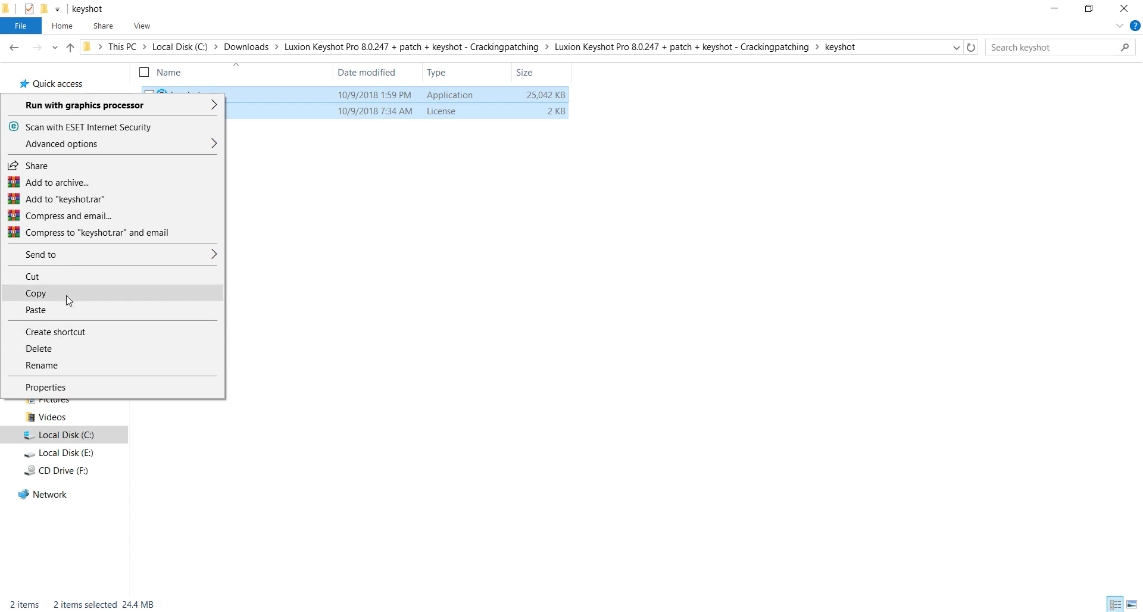
left_click(69, 300)
left_click(67, 437)
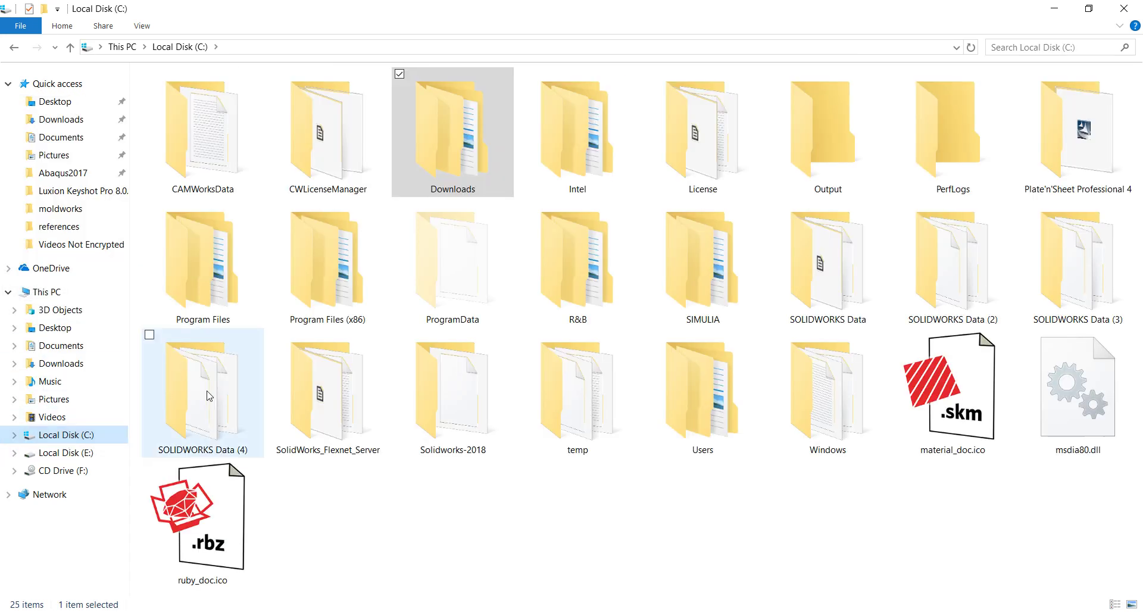
double_click(241, 279)
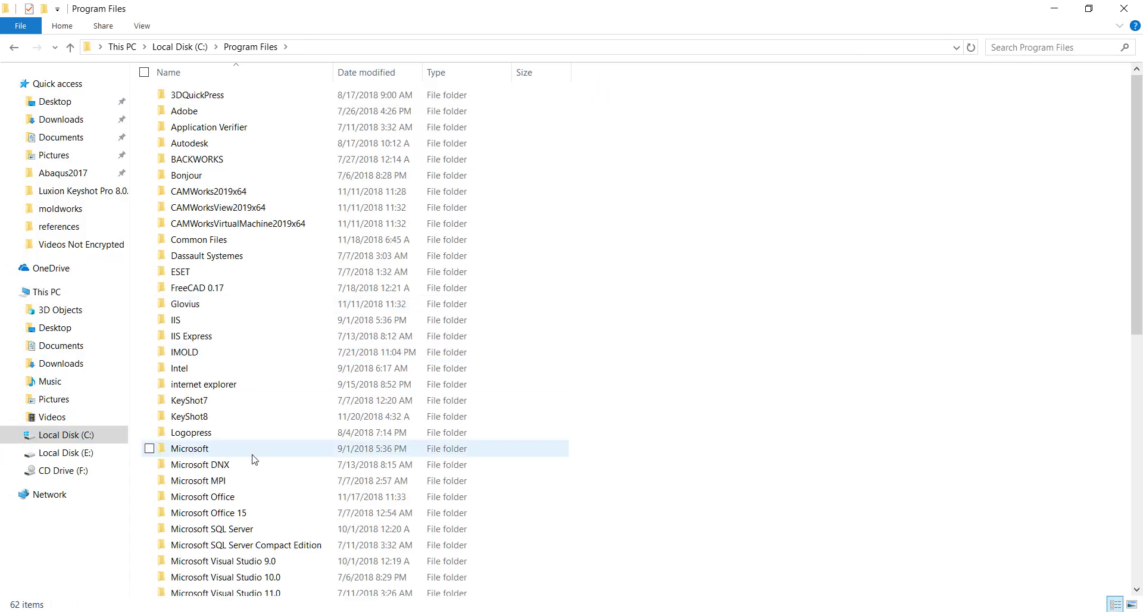
double_click(228, 416)
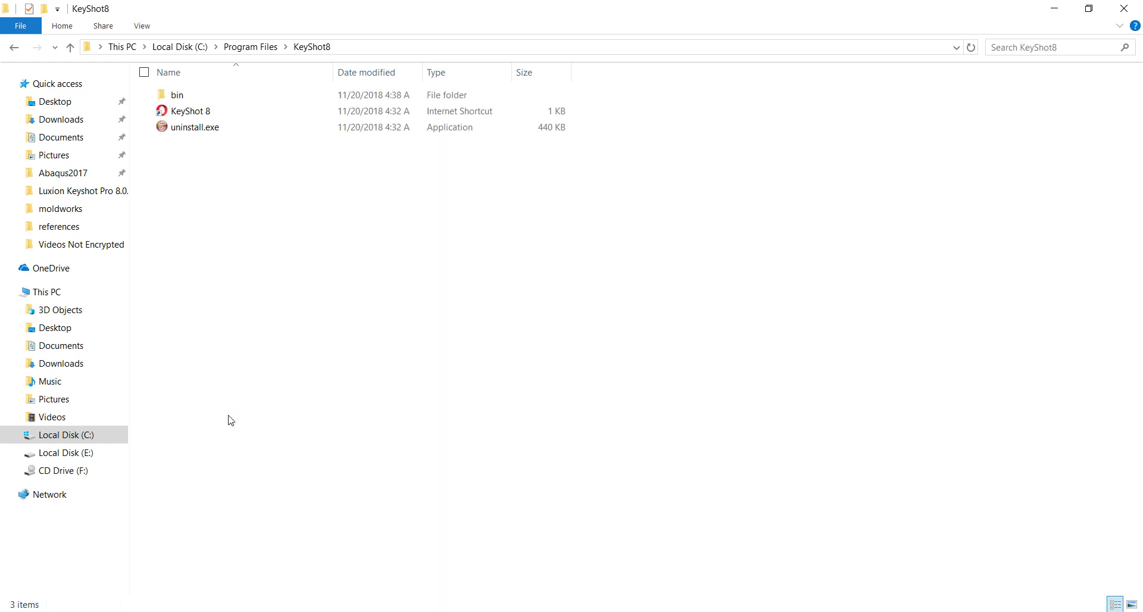
double_click(199, 97)
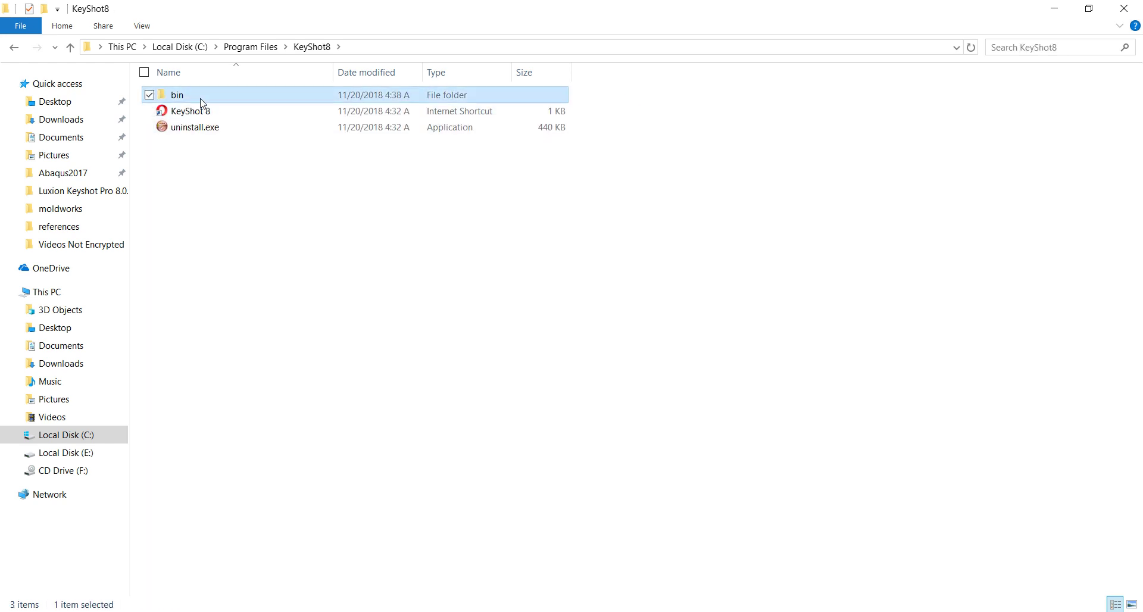
- Paste both files into bin, replacing the existing ones, and launch keyshot.exe
right_click(700, 310)
left_click(649, 412)
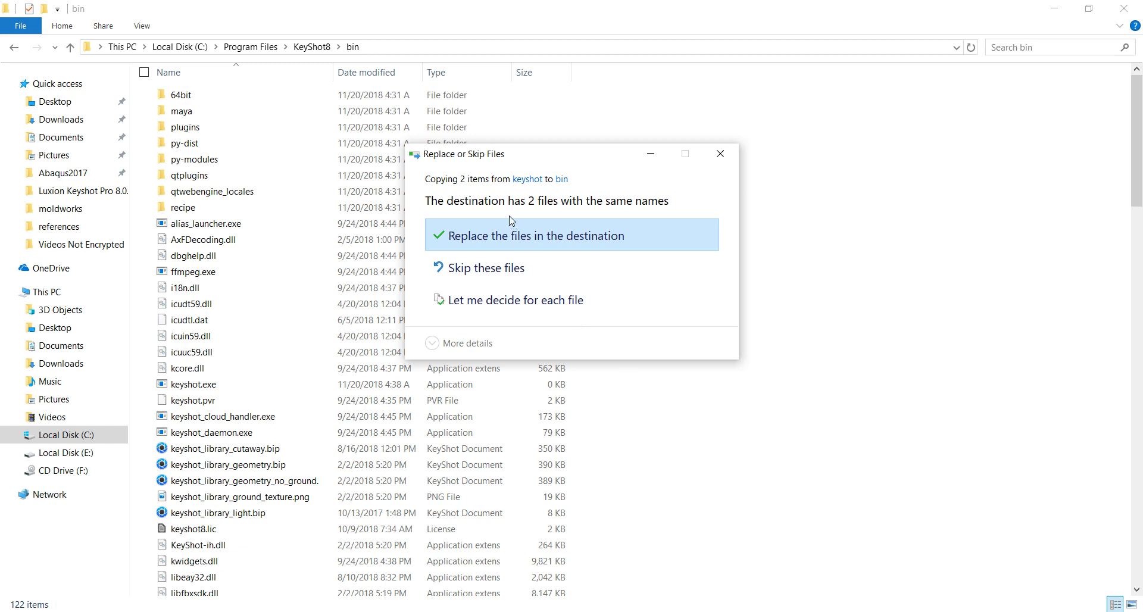
left_click(508, 235)
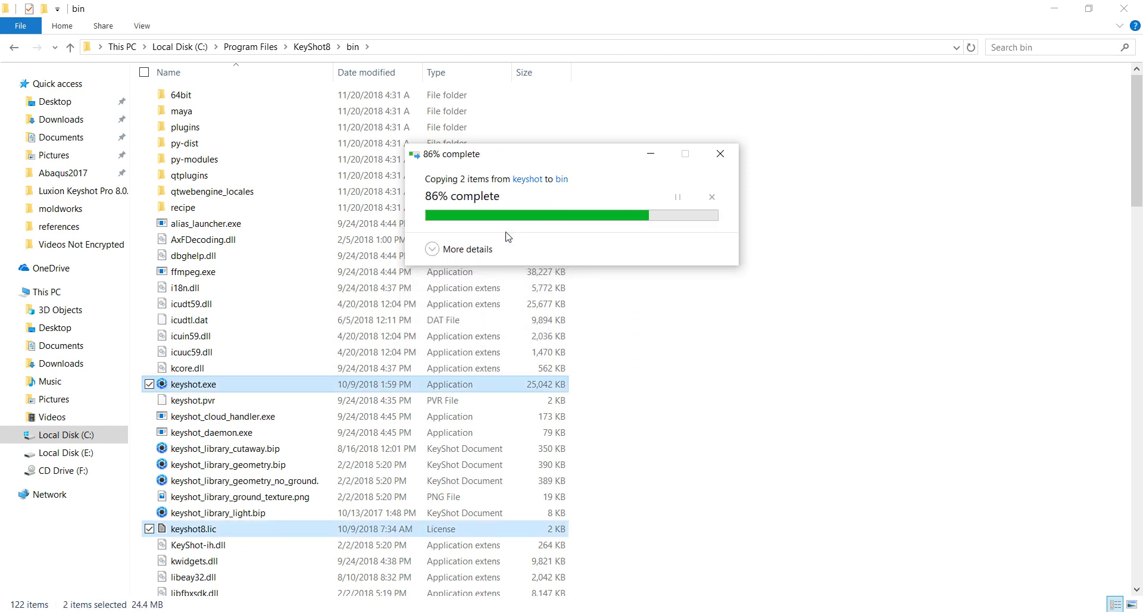
left_click(607, 426)
left_click(193, 384)
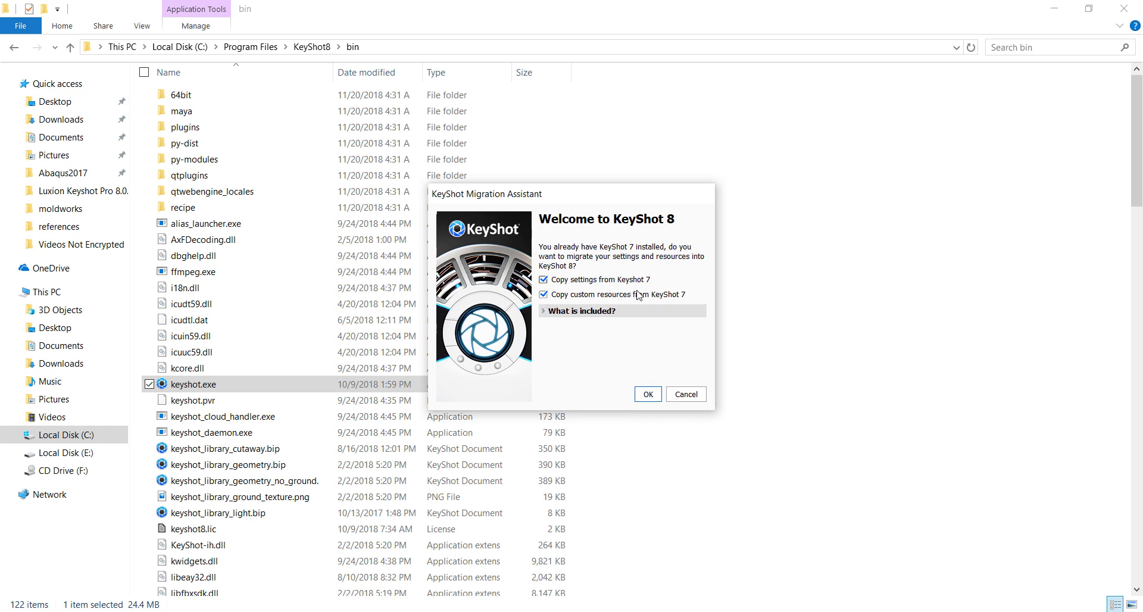
- Review what's included, confirm migrating KeyShot 7 settings and resources, and relaunch keyshot.exe
left_click(548, 310)
left_click(547, 312)
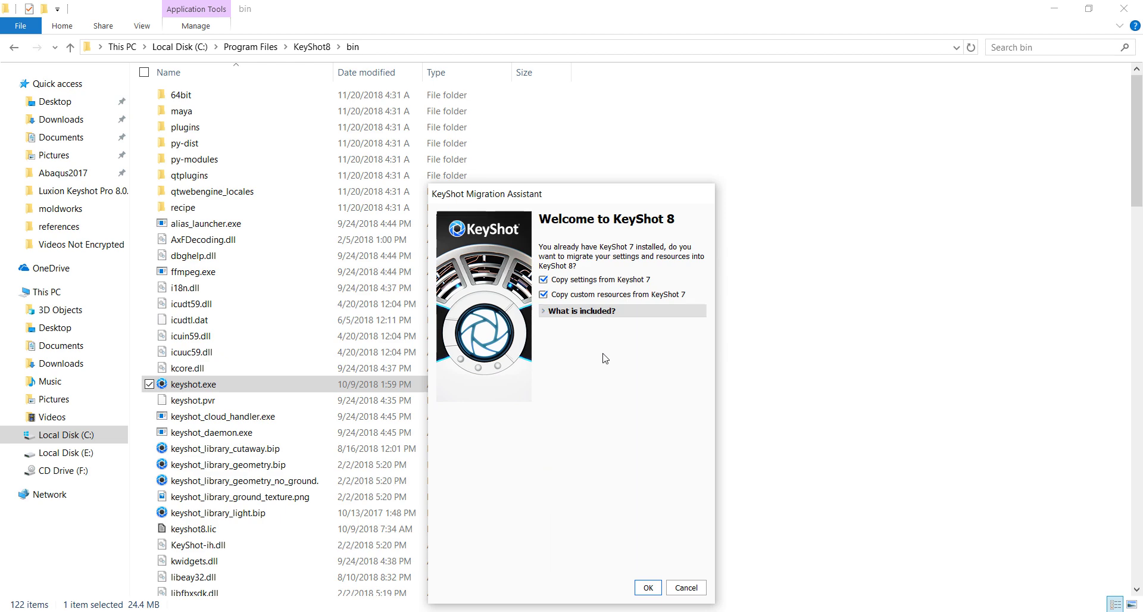
left_click(649, 585)
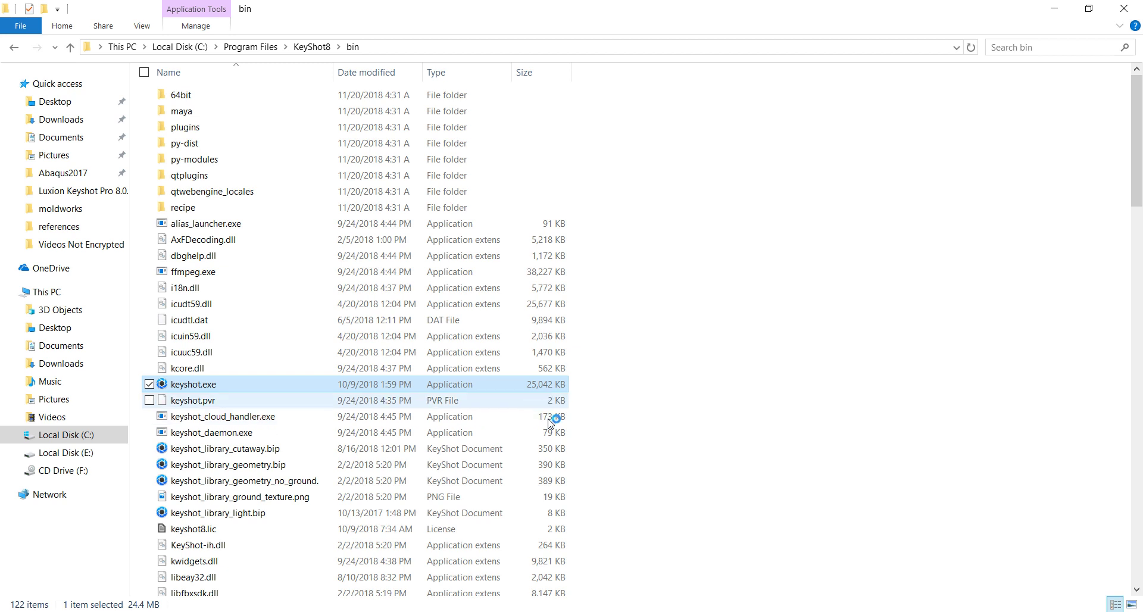
double_click(462, 387)
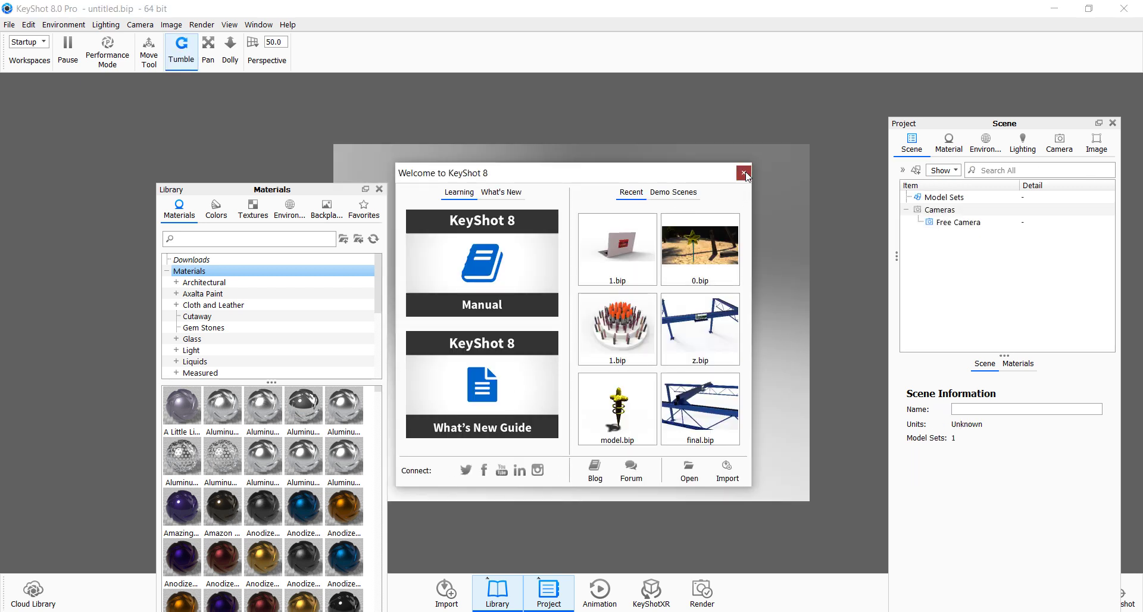
- Close the welcome window, move the Library panel left, and view Textures and Environments
left_click(745, 173)
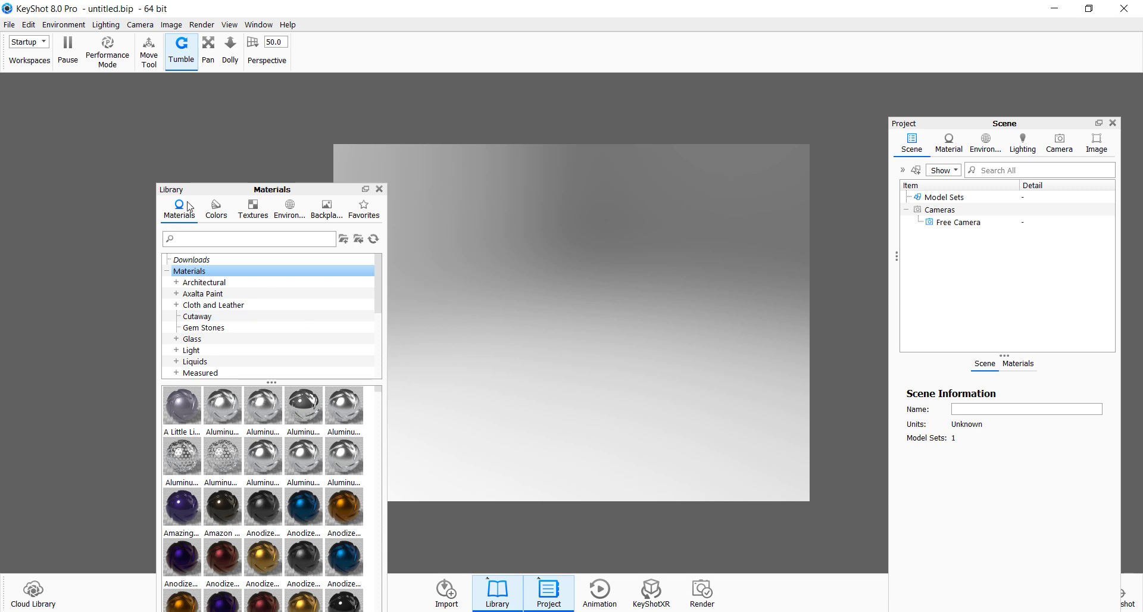
left_click_drag(211, 192, 122, 127)
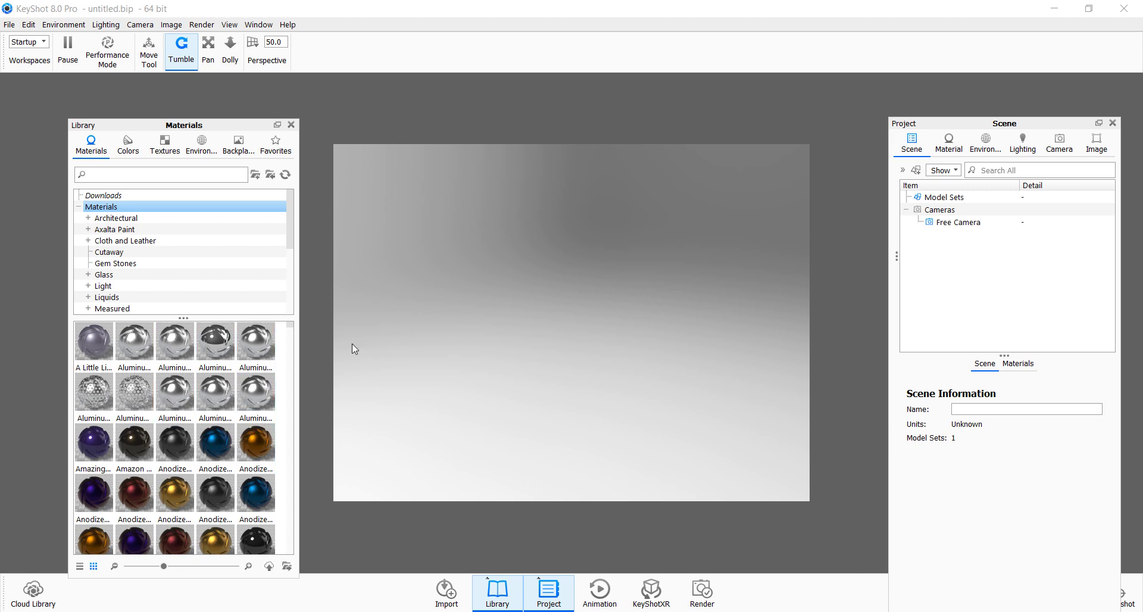
left_click(165, 148)
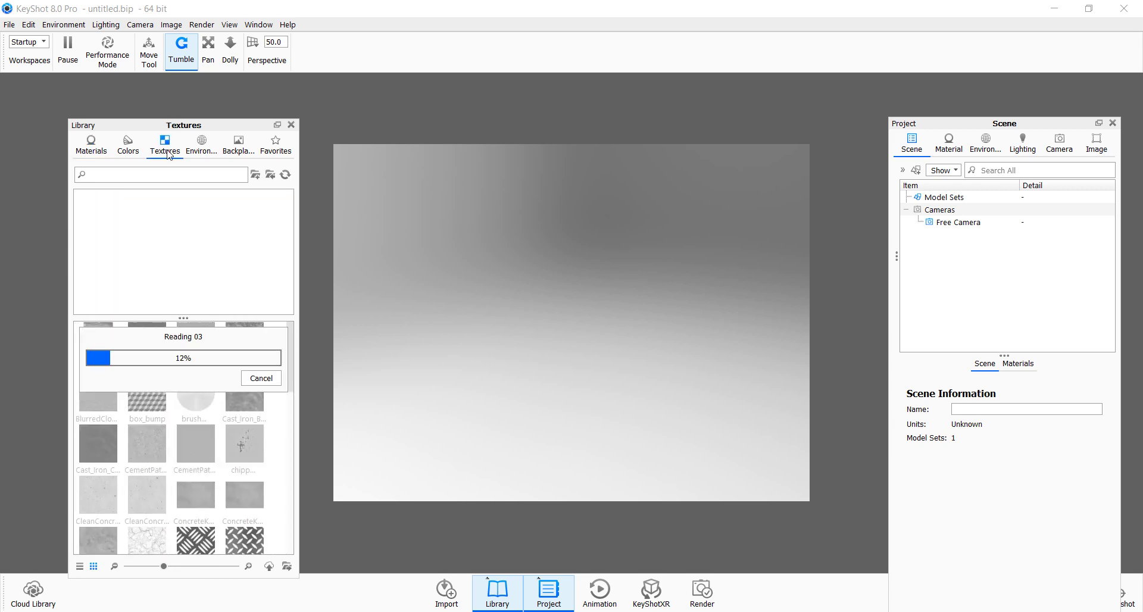
left_click(202, 147)
- Browse the Colors and Materials libraries, scrolling down through the materials
left_click(129, 146)
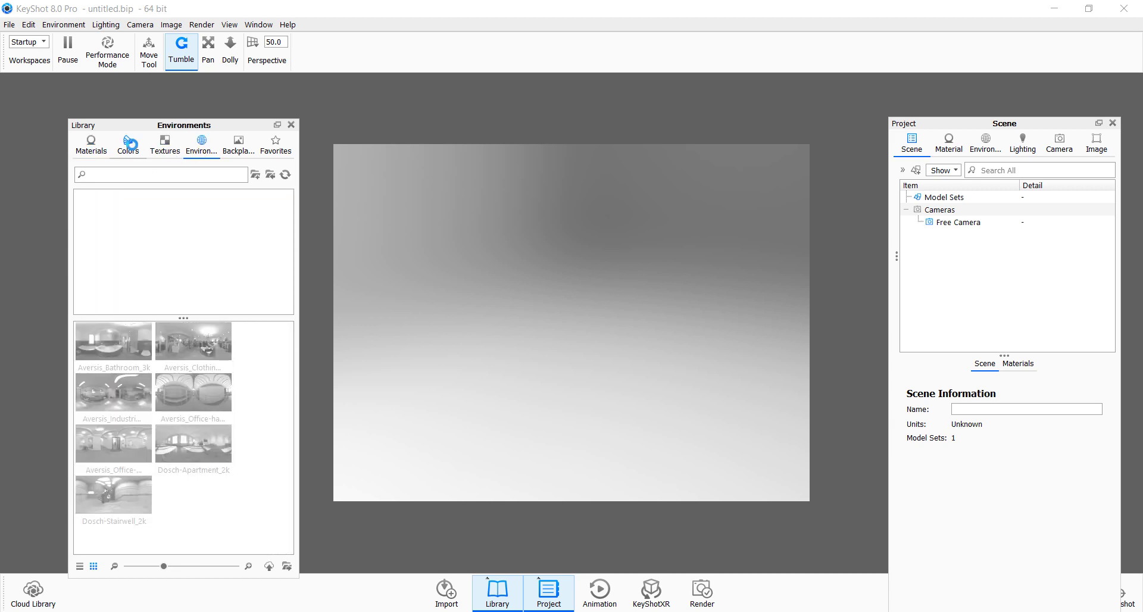
left_click(95, 154)
scroll(172, 386, "down", 10)
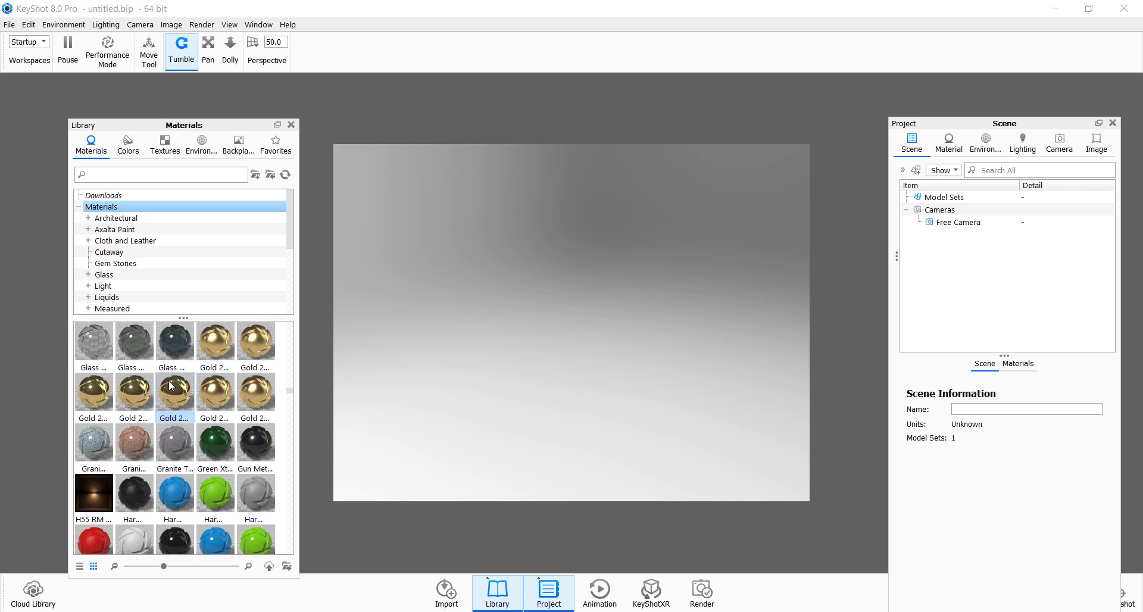
scroll(172, 386, "down", 5)
scroll(122, 279, "down", 5)
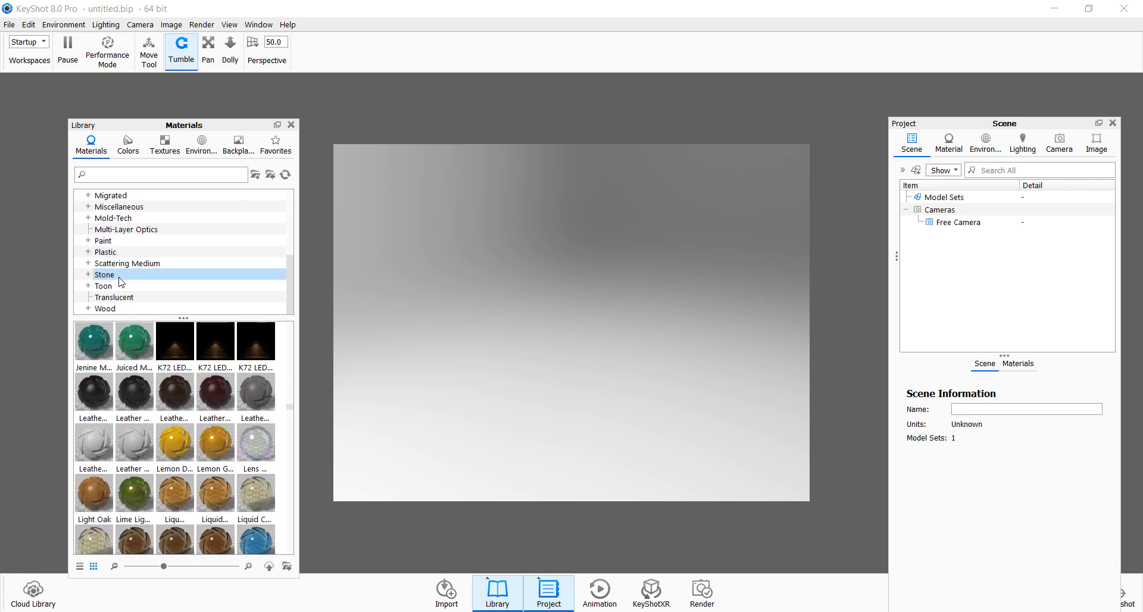
left_click(133, 154)
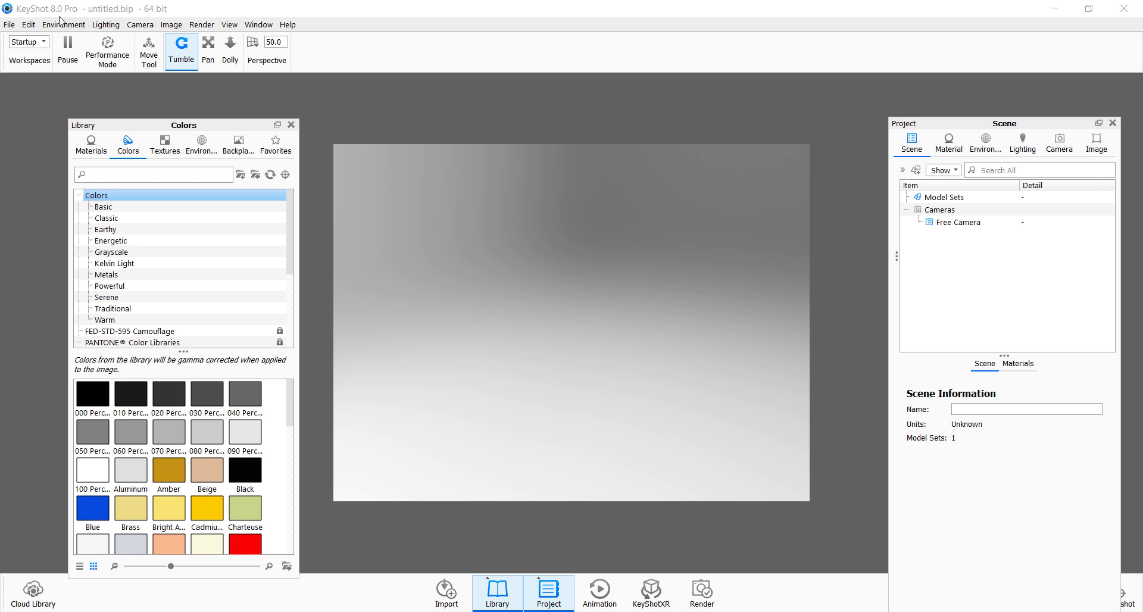
left_click(287, 24)
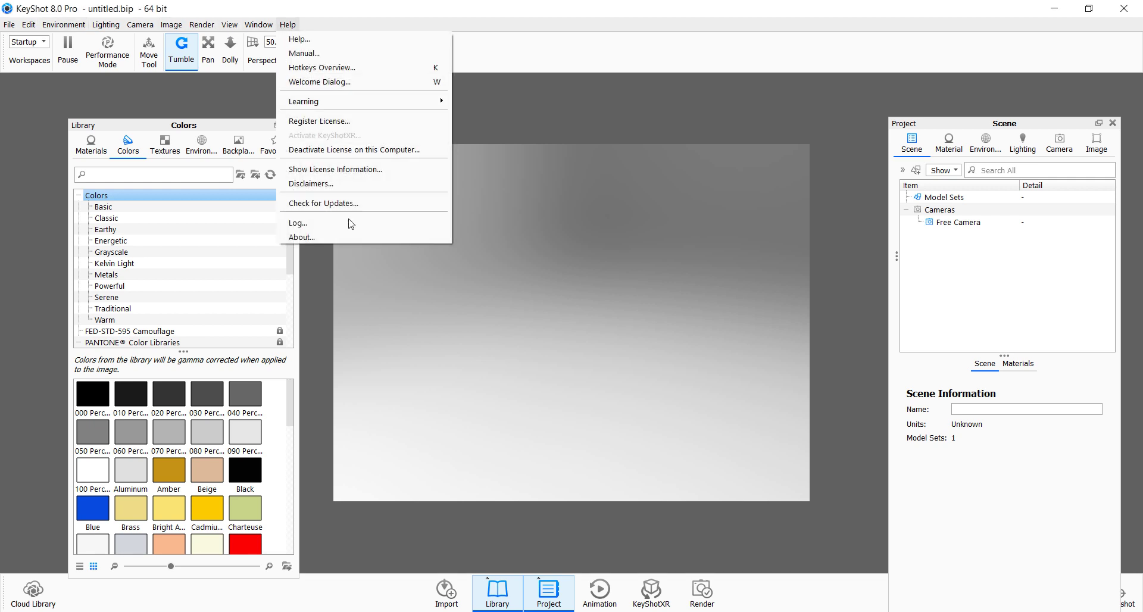
left_click(337, 236)
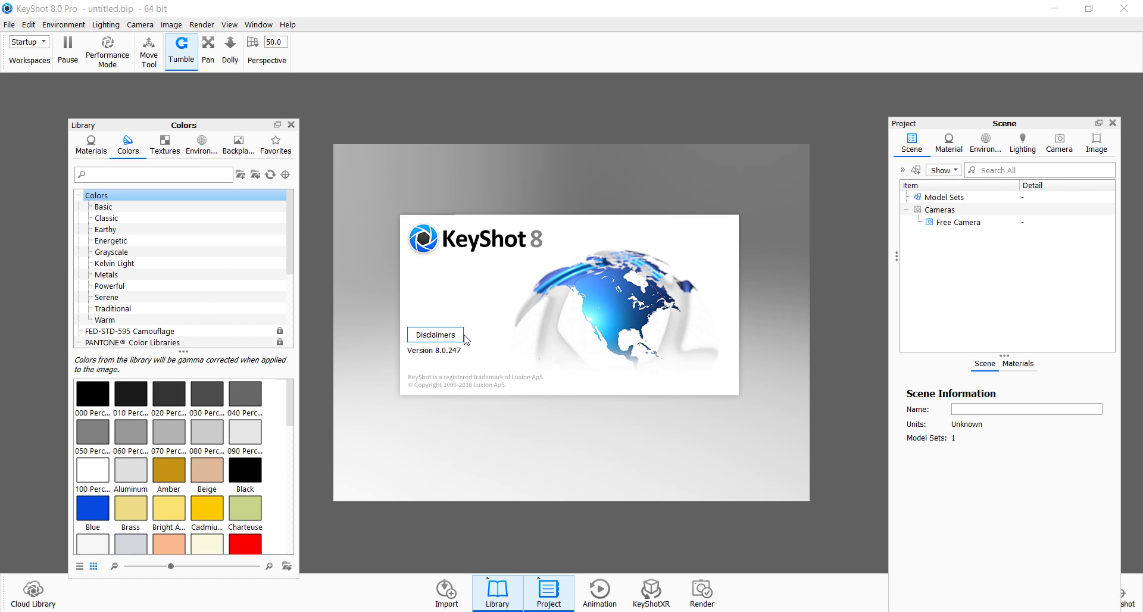
left_click(412, 392)
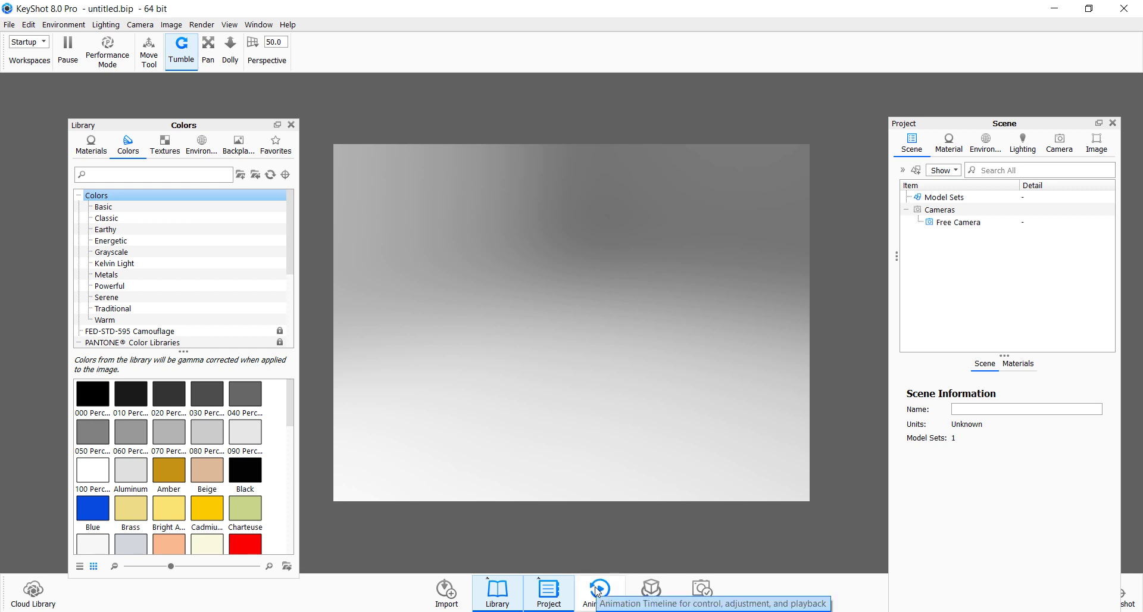
mouse_move(533, 611)
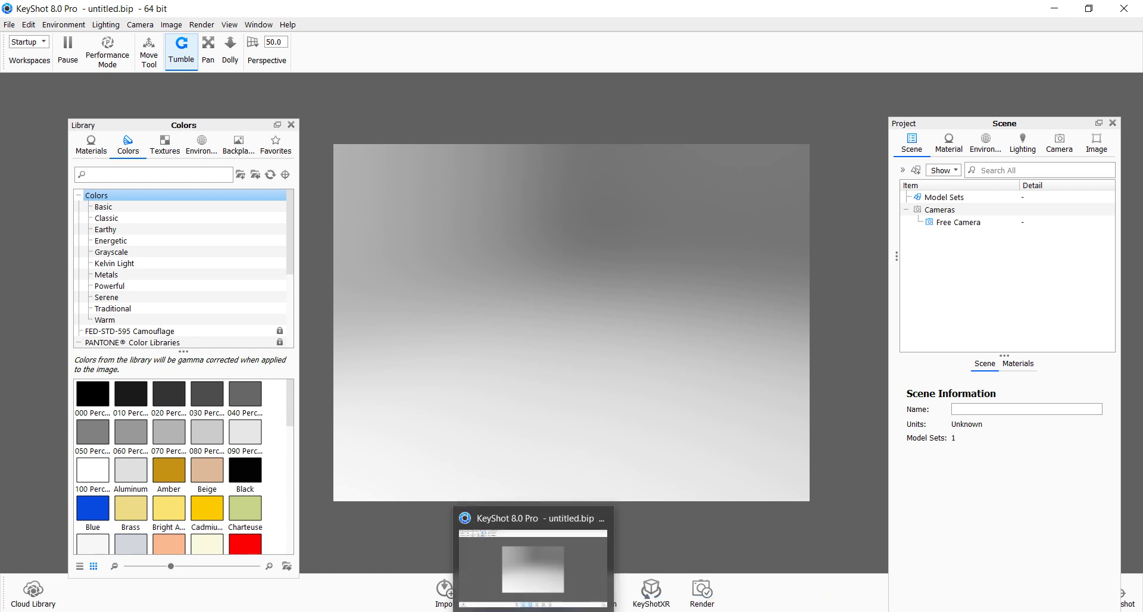